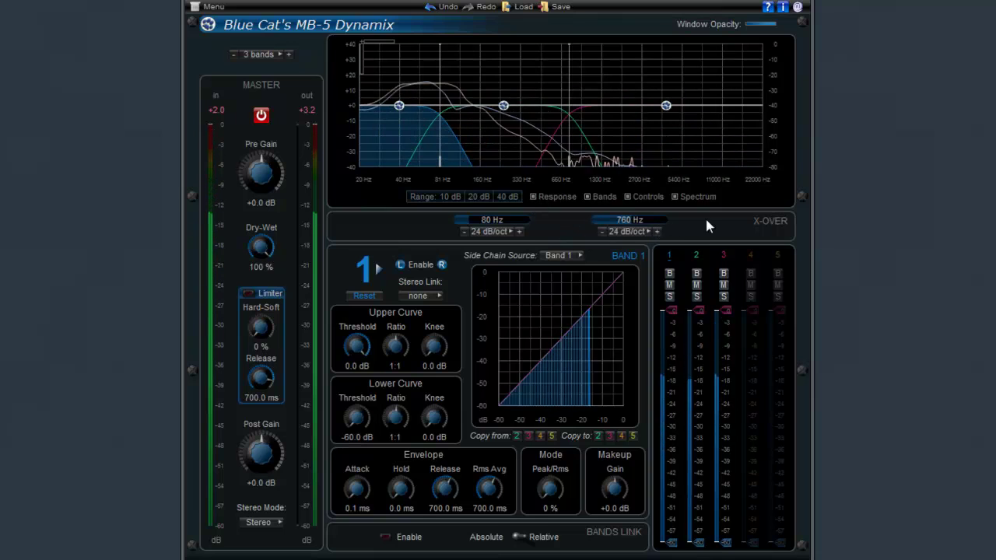
Set the number of frequency bands to 4.
{"action": "left_click", "coordinate": [260, 54]}
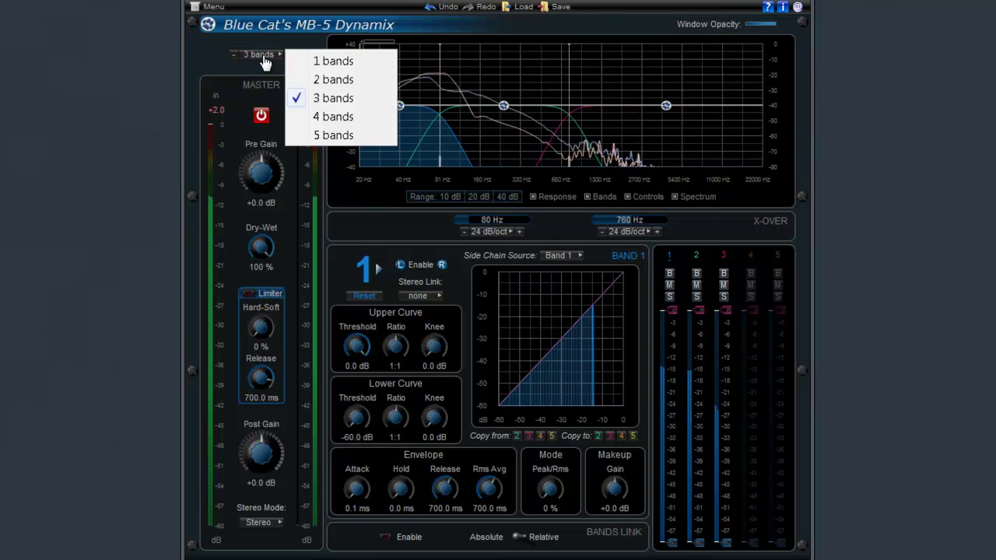
{"action": "left_click", "coordinate": [266, 58]}
{"action": "left_click", "coordinate": [266, 56]}
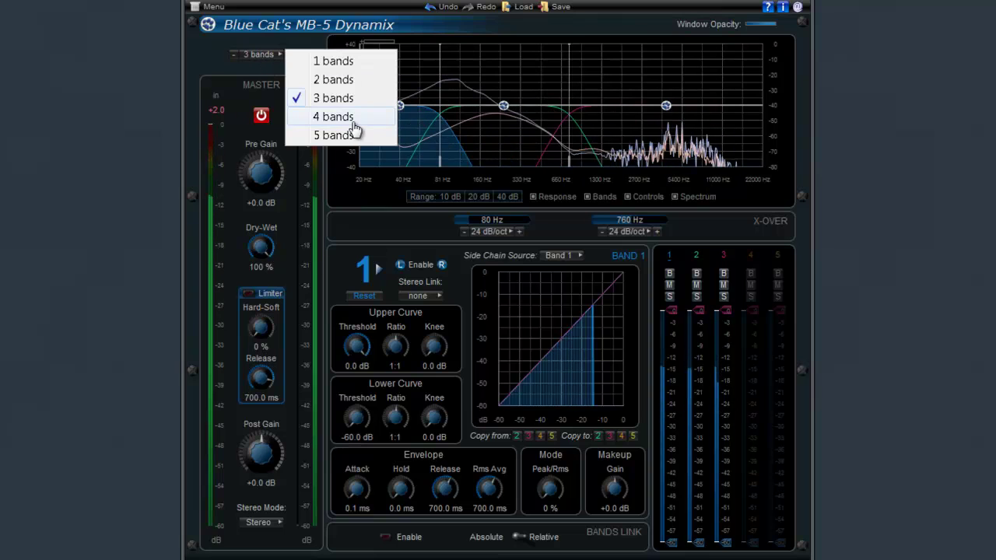
{"action": "left_click", "coordinate": [333, 117]}
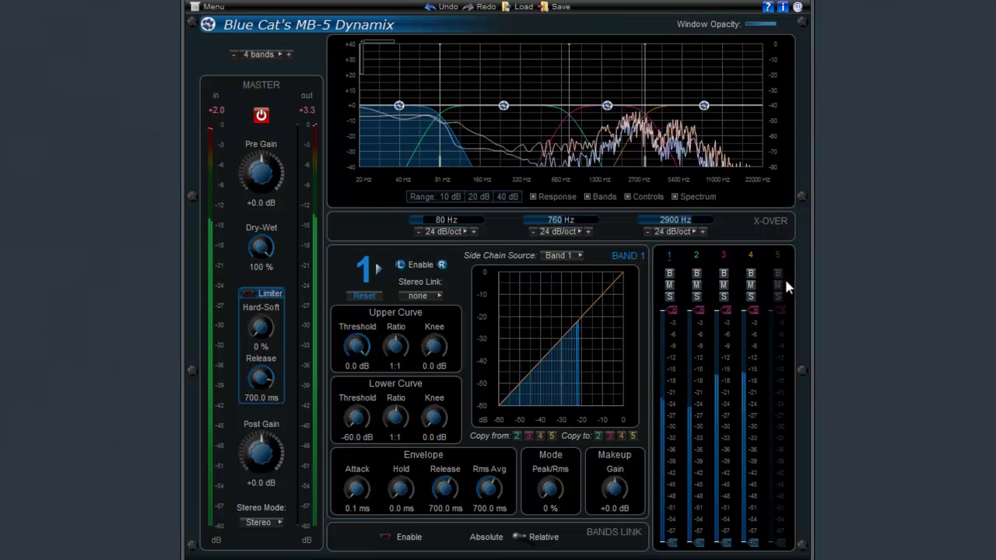
Audition bands 2, 3 and 4 one after another by soloing and unsoloing each.
{"action": "left_click", "coordinate": [698, 297]}
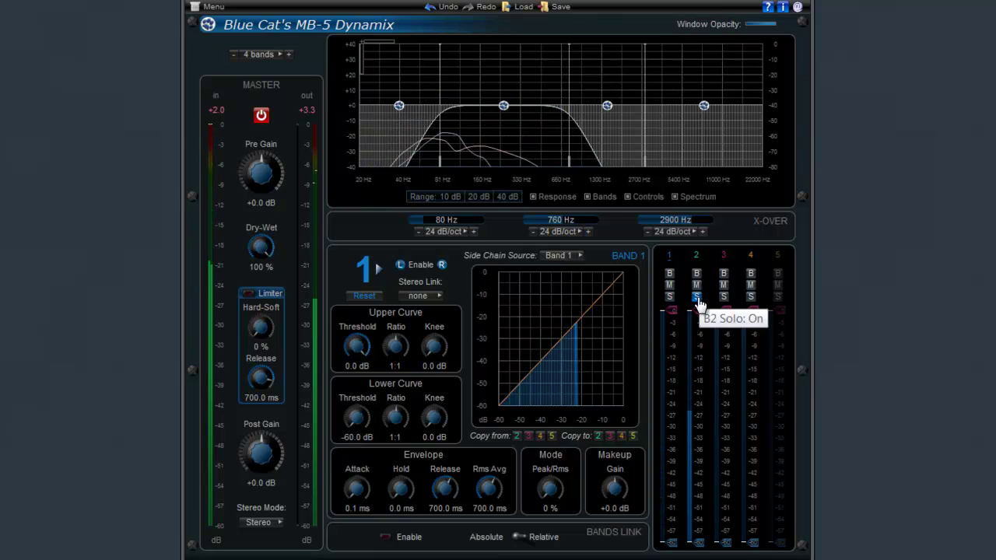
{"action": "left_click", "coordinate": [697, 297]}
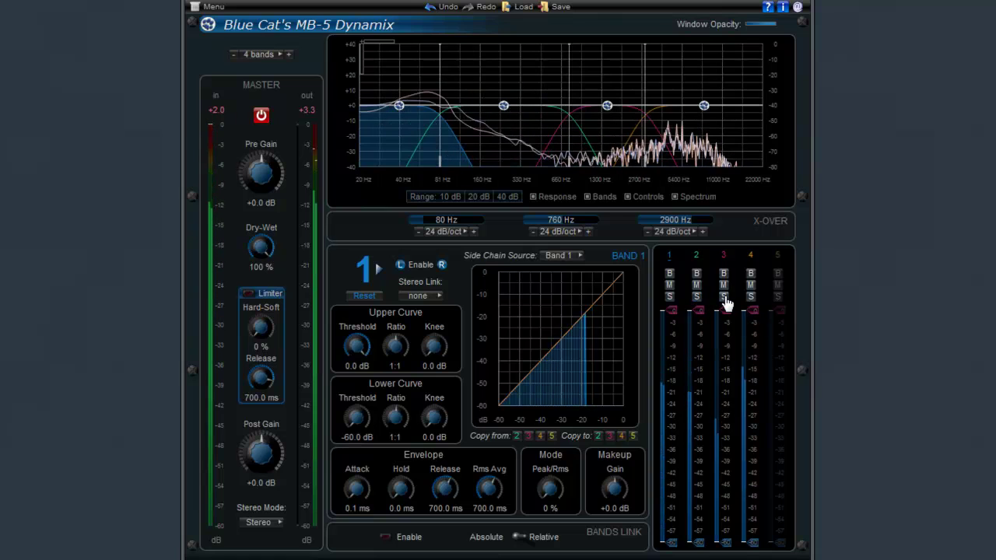
{"action": "left_click", "coordinate": [723, 297]}
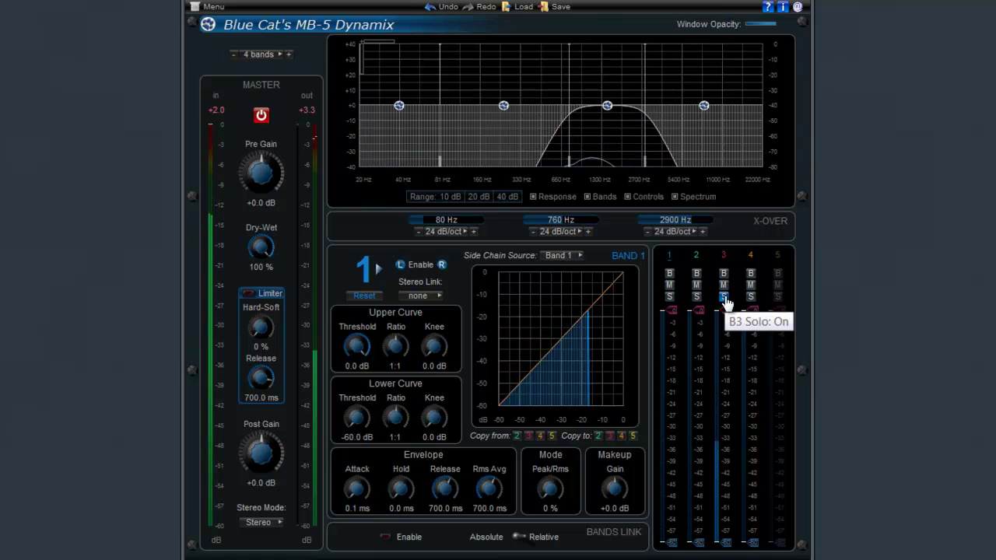
{"action": "left_click", "coordinate": [723, 297]}
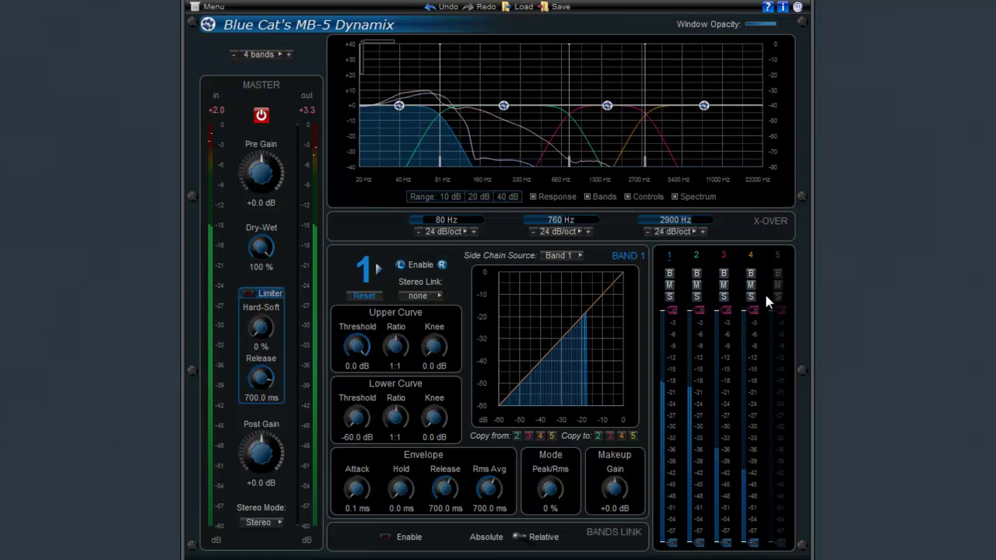
{"action": "left_click", "coordinate": [750, 297]}
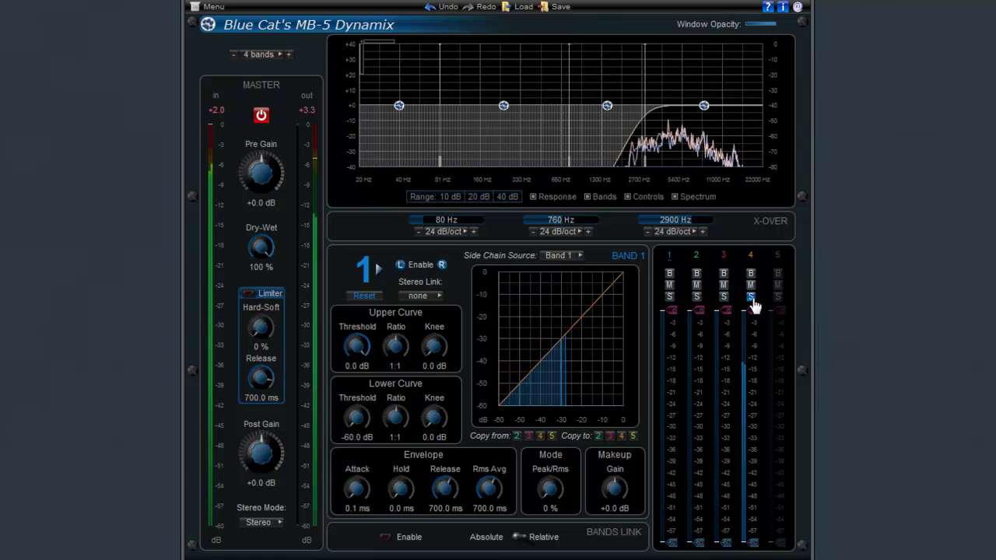
{"action": "left_click", "coordinate": [751, 296]}
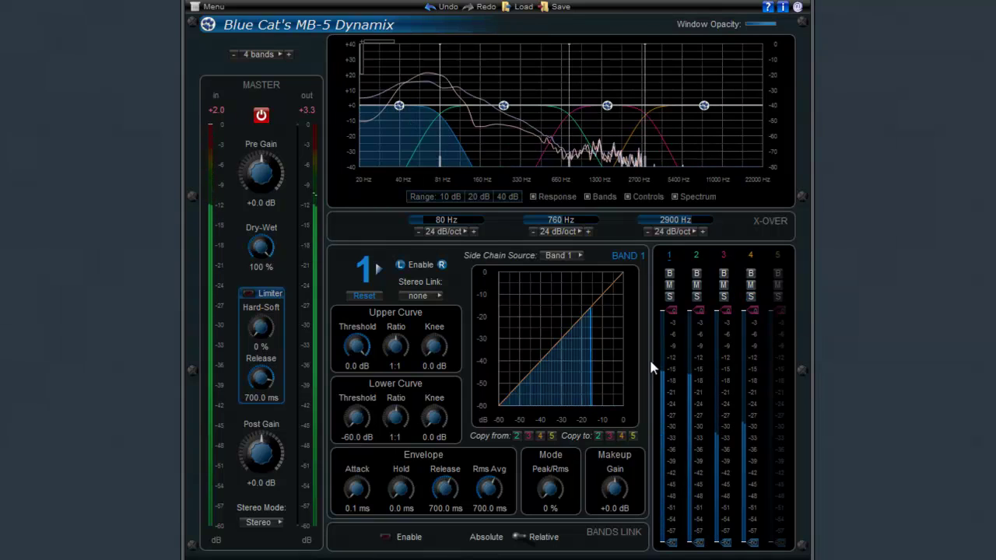
Solo band 1 and set its upper curve to a -28 dB threshold, 5.25:1 ratio and 9 dB knee.
{"action": "left_click", "coordinate": [669, 297]}
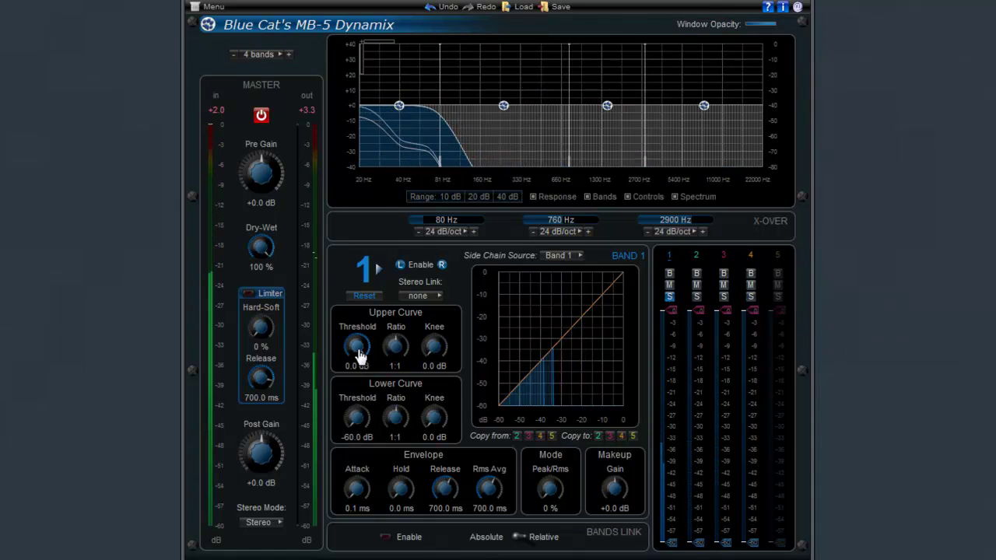
{"action": "left_click_drag", "start_coordinate": [357, 350], "coordinate": [365, 378]}
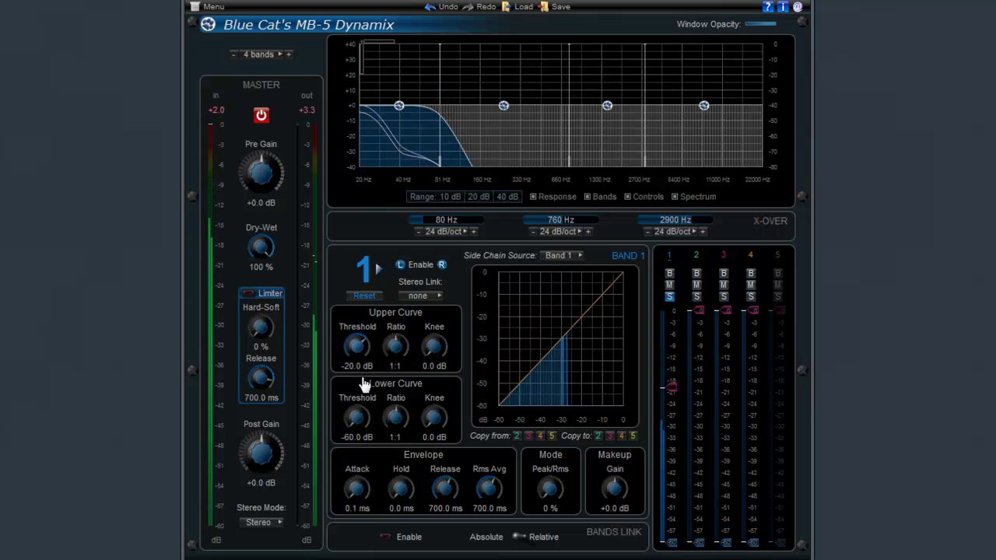
{"action": "left_click_drag", "start_coordinate": [395, 346], "coordinate": [442, 324]}
{"action": "left_click_drag", "start_coordinate": [361, 354], "coordinate": [400, 356]}
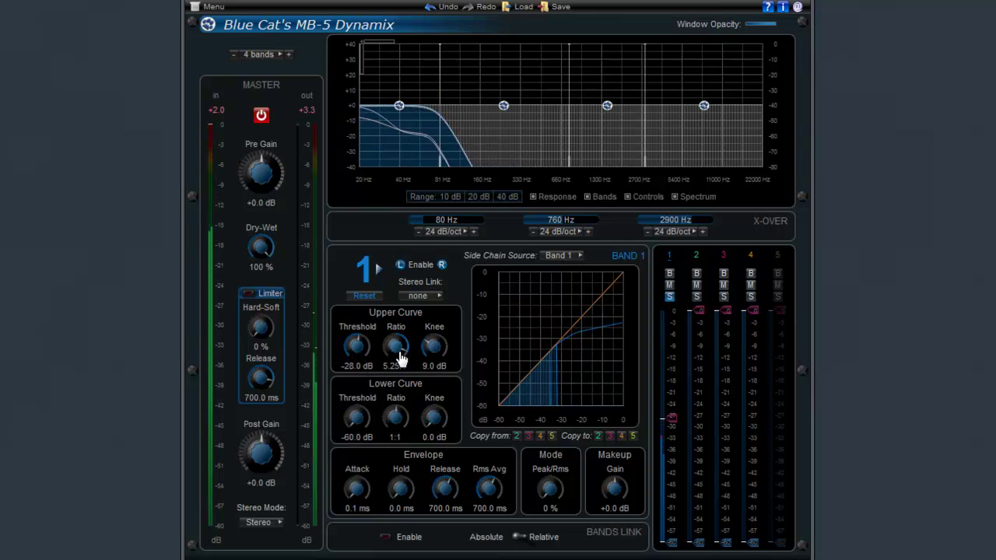
Set band 1's lower curve to a -29 dB threshold, 1:3.92 ratio and 7 dB knee, and its envelope release to 100 ms.
{"action": "left_click_drag", "start_coordinate": [355, 415], "coordinate": [410, 406]}
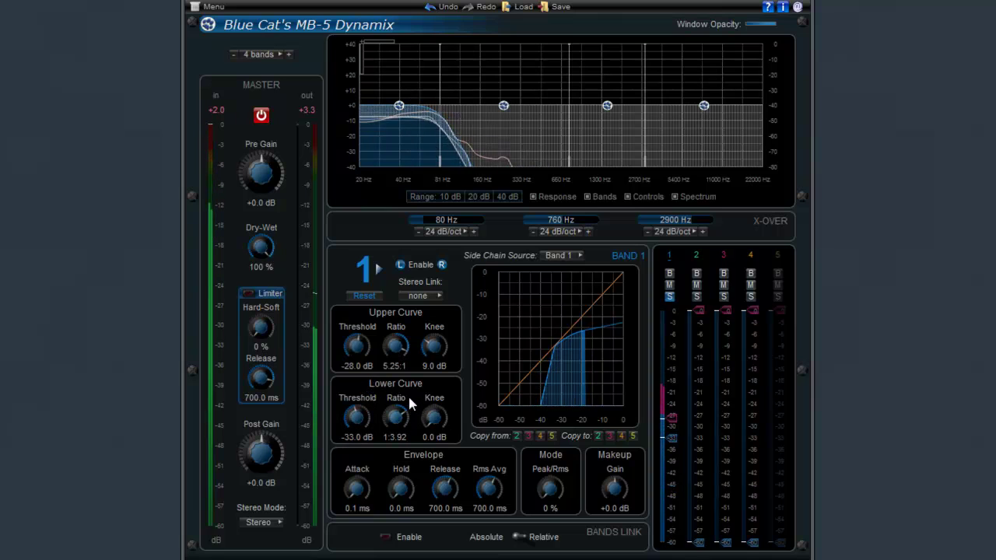
{"action": "left_click_drag", "start_coordinate": [356, 413], "coordinate": [378, 379]}
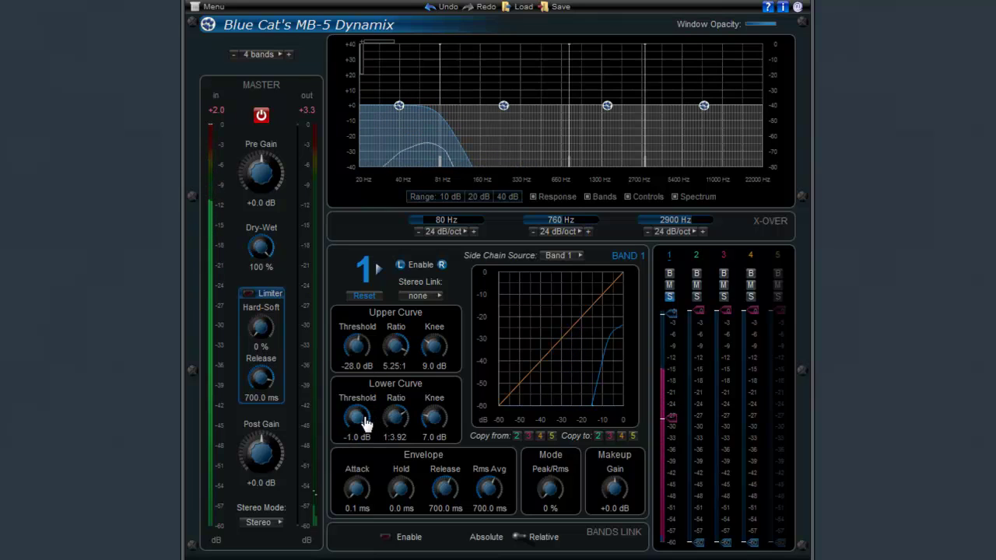
{"action": "left_click_drag", "start_coordinate": [365, 442], "coordinate": [364, 453]}
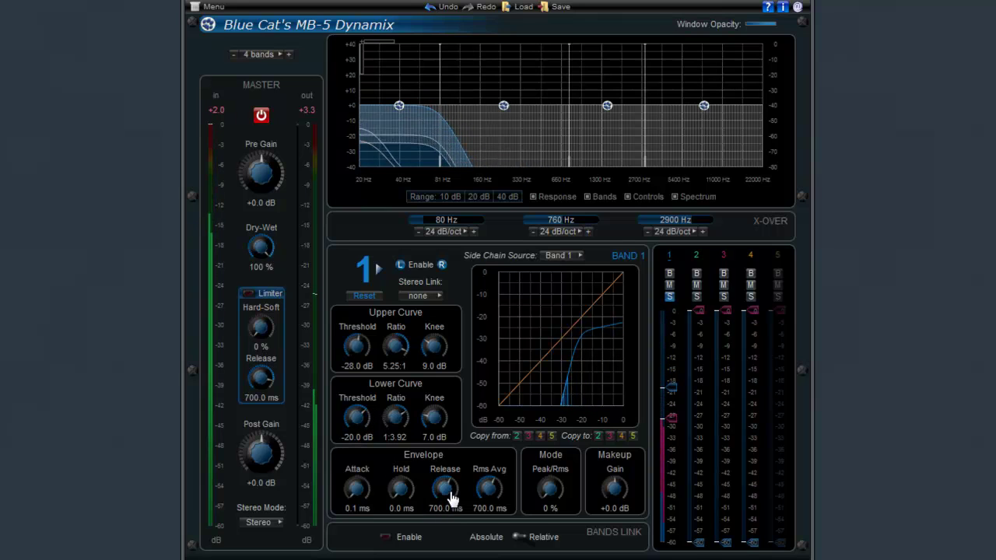
{"action": "left_click_drag", "start_coordinate": [450, 497], "coordinate": [449, 534]}
{"action": "left_click_drag", "start_coordinate": [355, 433], "coordinate": [359, 435]}
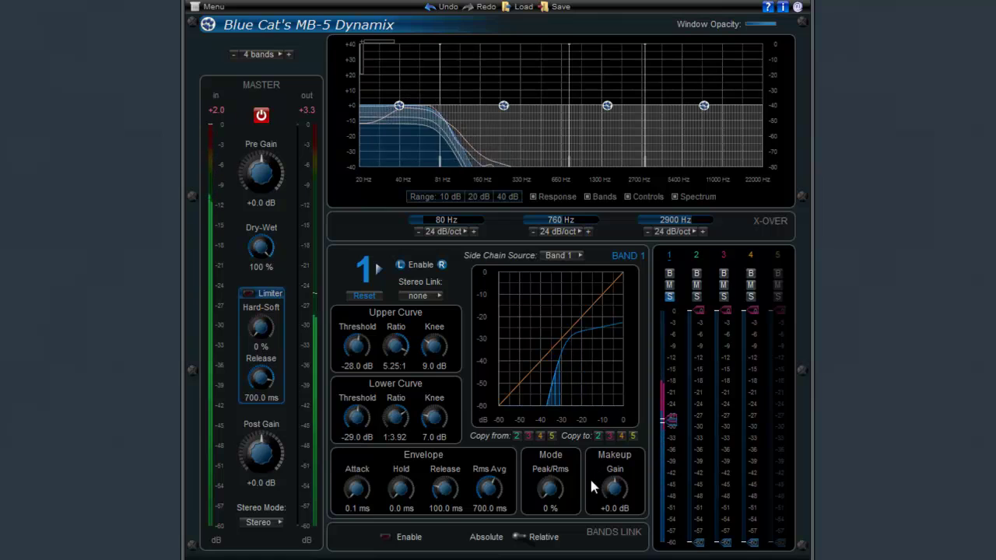
Raise band 1's makeup gain to +17 dB and set its lower curve to a -22 dB threshold and 1:9.46 ratio.
{"action": "left_click_drag", "start_coordinate": [617, 498], "coordinate": [635, 477]}
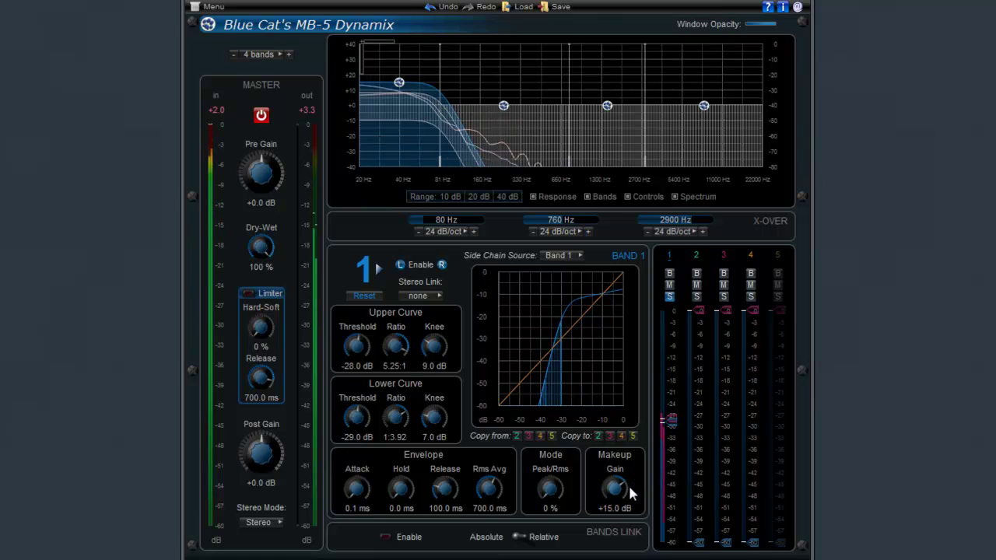
{"action": "left_click_drag", "start_coordinate": [629, 498], "coordinate": [623, 489]}
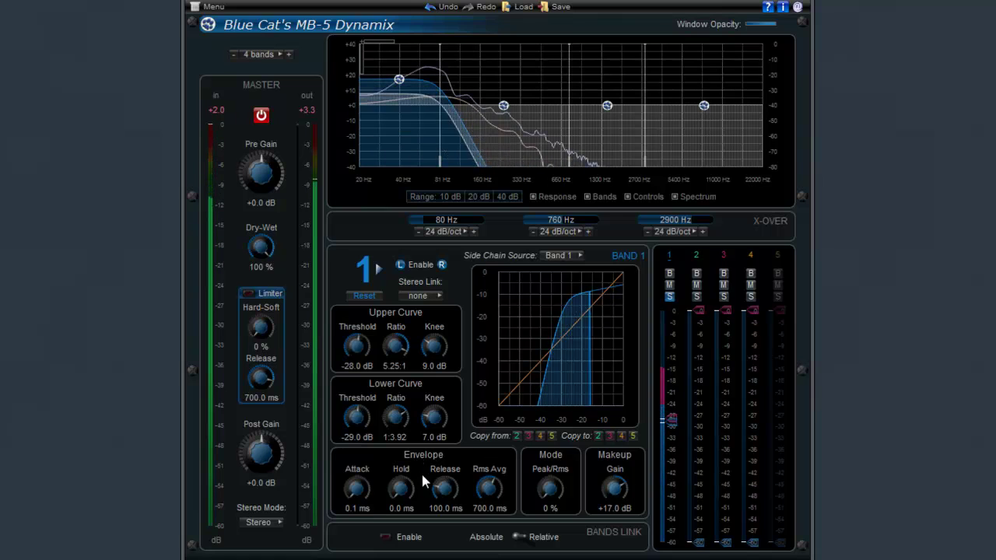
{"action": "left_click_drag", "start_coordinate": [356, 414], "coordinate": [405, 406]}
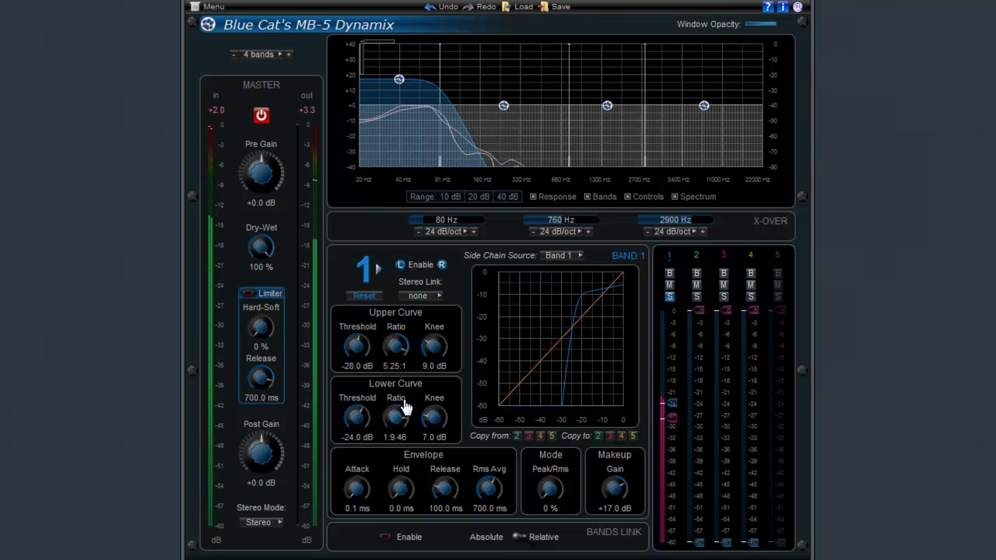
{"action": "mouse_move", "coordinate": [350, 433]}
{"action": "left_mouse_down"}
{"action": "mouse_move", "coordinate": [373, 418]}
{"action": "mouse_move", "coordinate": [365, 430]}
{"action": "left_mouse_up"}
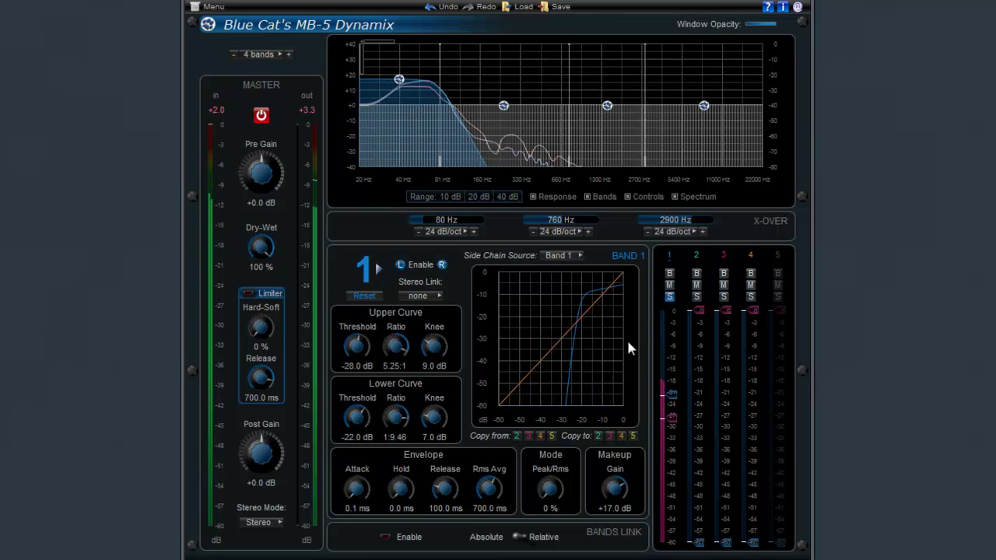
Solo band 2 instead of band 1 and set its upper curve to a -25 dB threshold, 2.33:1 ratio and 15 dB knee.
{"action": "left_click", "coordinate": [669, 297]}
{"action": "left_click", "coordinate": [696, 297]}
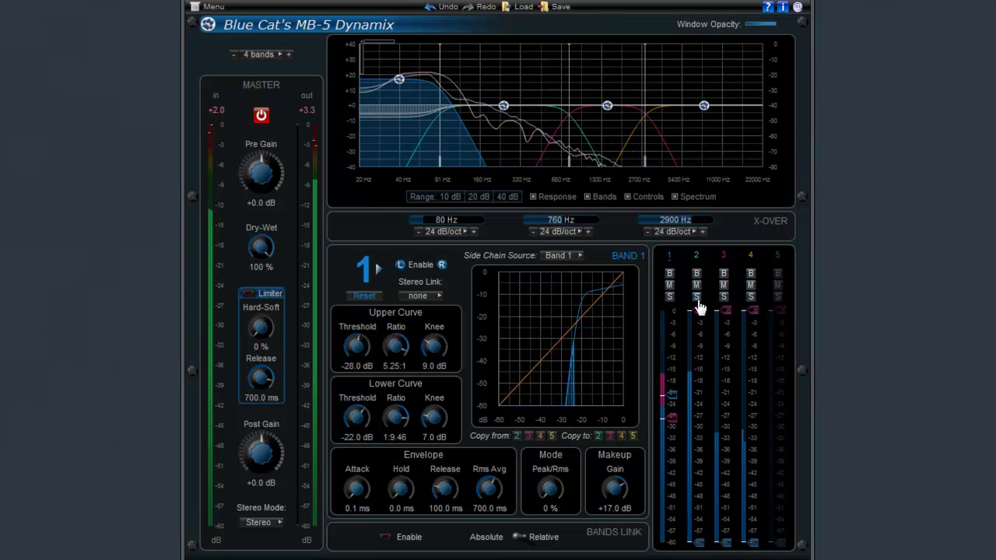
{"action": "left_click", "coordinate": [377, 269]}
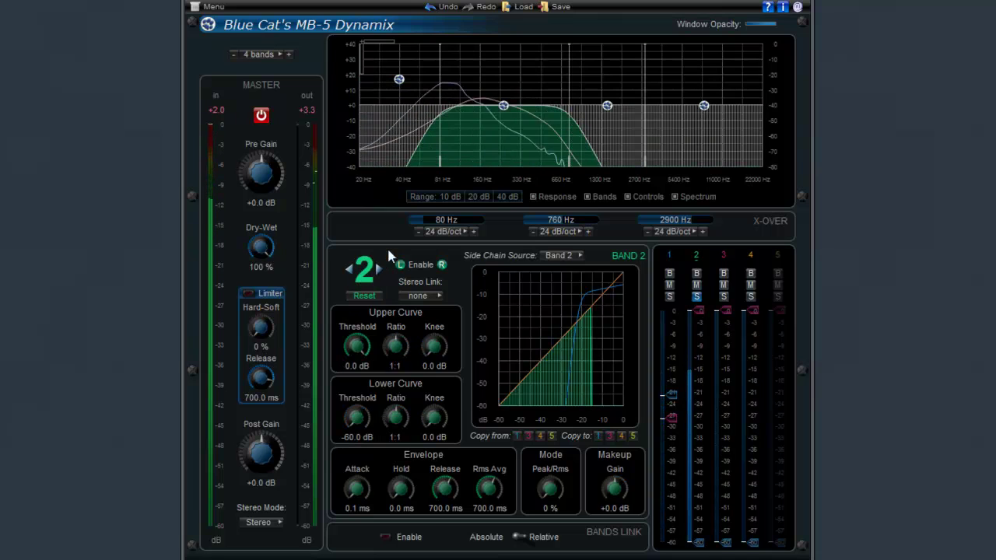
{"action": "left_click_drag", "start_coordinate": [360, 356], "coordinate": [360, 382]}
{"action": "left_click_drag", "start_coordinate": [406, 354], "coordinate": [406, 320]}
{"action": "left_click_drag", "start_coordinate": [355, 345], "coordinate": [355, 356]}
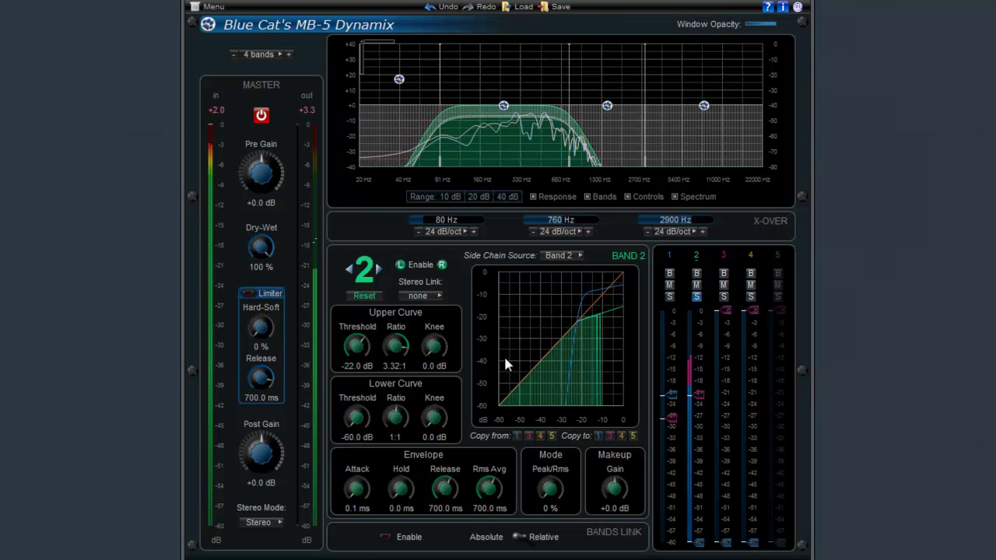
{"action": "left_click_drag", "start_coordinate": [396, 349], "coordinate": [402, 378]}
{"action": "mouse_move", "coordinate": [351, 355]}
{"action": "left_mouse_down"}
{"action": "mouse_move", "coordinate": [369, 344]}
{"action": "mouse_move", "coordinate": [393, 349]}
{"action": "left_mouse_up"}
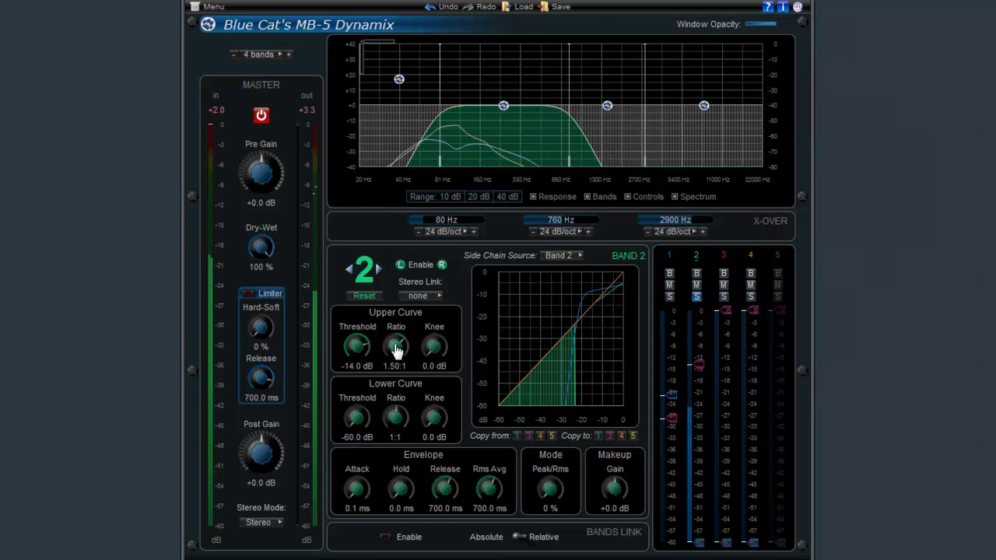
{"action": "left_click_drag", "start_coordinate": [399, 357], "coordinate": [406, 332]}
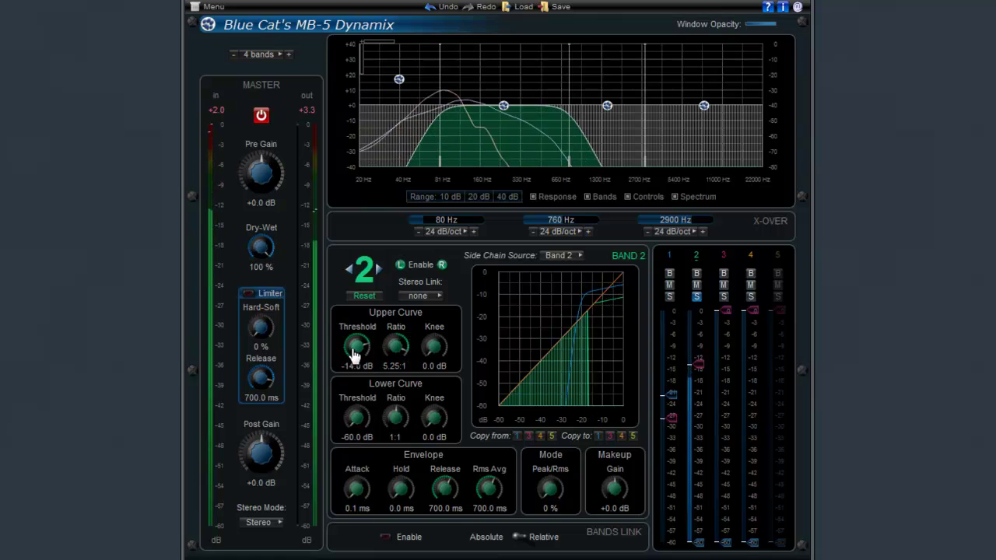
{"action": "left_click_drag", "start_coordinate": [354, 359], "coordinate": [403, 366]}
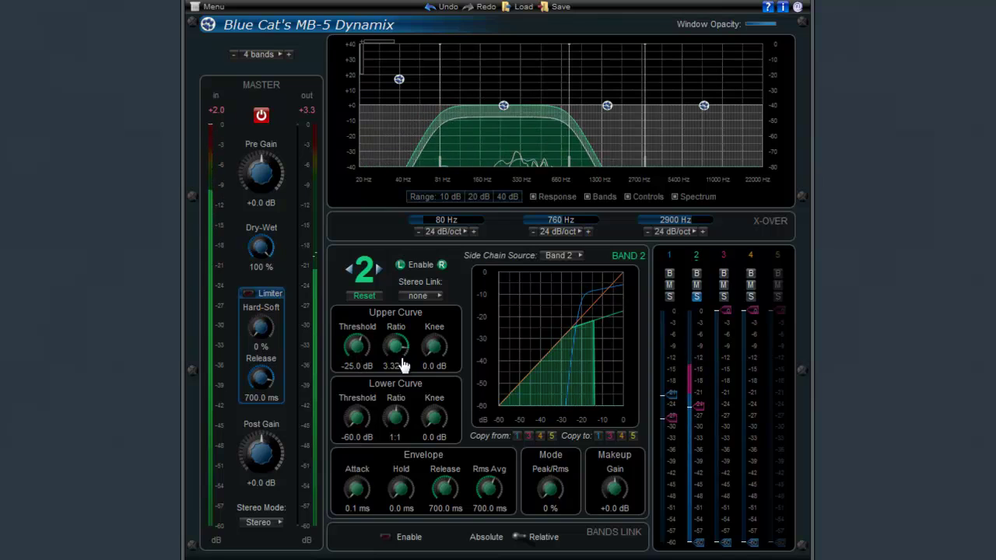
{"action": "left_click_drag", "start_coordinate": [434, 347], "coordinate": [440, 331]}
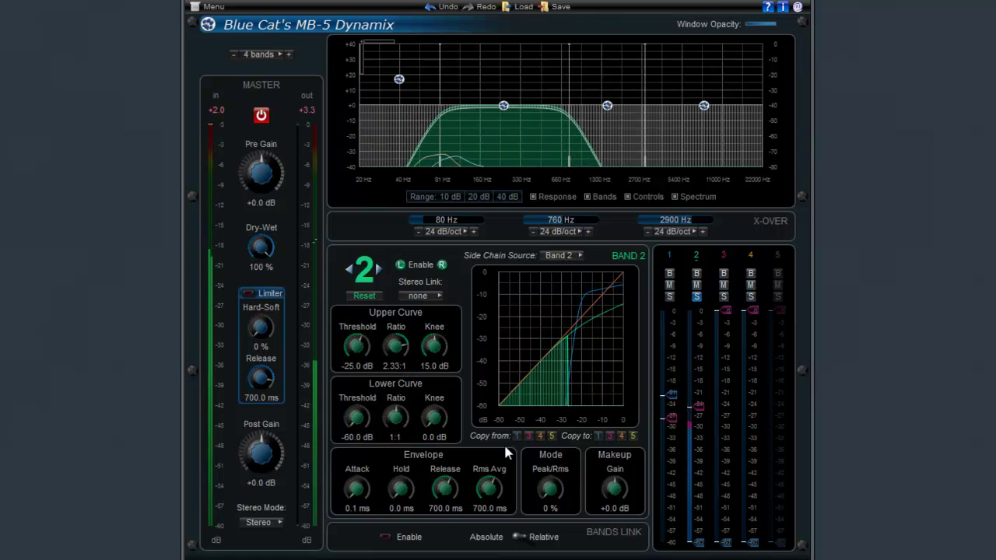
Give band 2 +10 dB makeup gain, a lower curve with -28 dB threshold, 1:1.80 ratio and 10 dB knee, and a 263.1 ms RMS average.
{"action": "left_click_drag", "start_coordinate": [616, 488], "coordinate": [623, 478]}
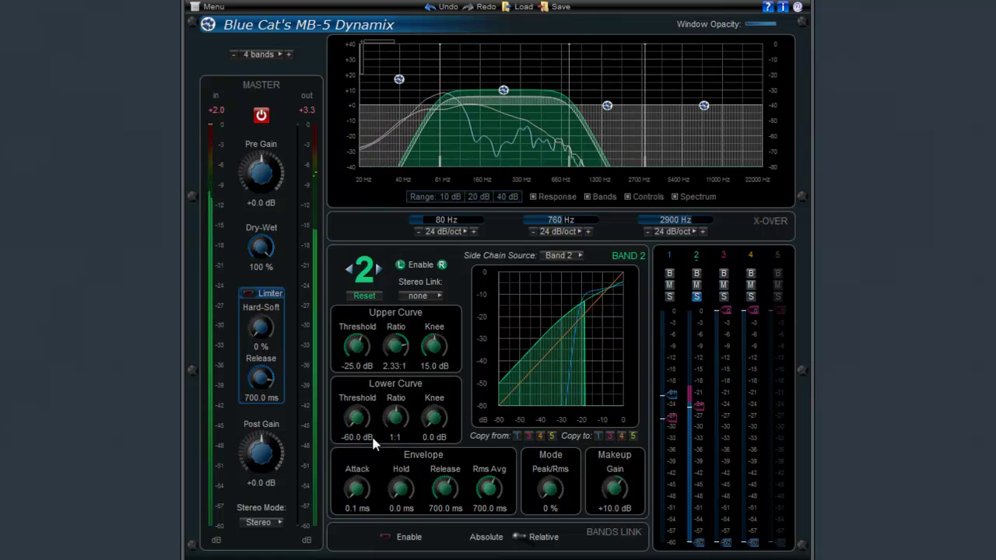
{"action": "left_click_drag", "start_coordinate": [355, 416], "coordinate": [405, 411]}
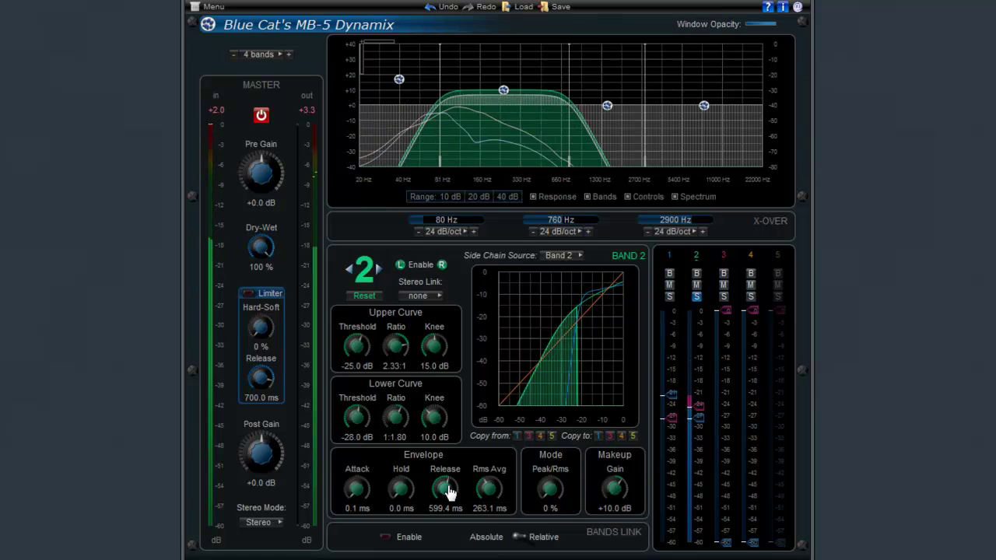
Try longer and shorter envelope release times on band 2 and settle on 57.9 ms.
{"action": "left_click_drag", "start_coordinate": [449, 492], "coordinate": [455, 488]}
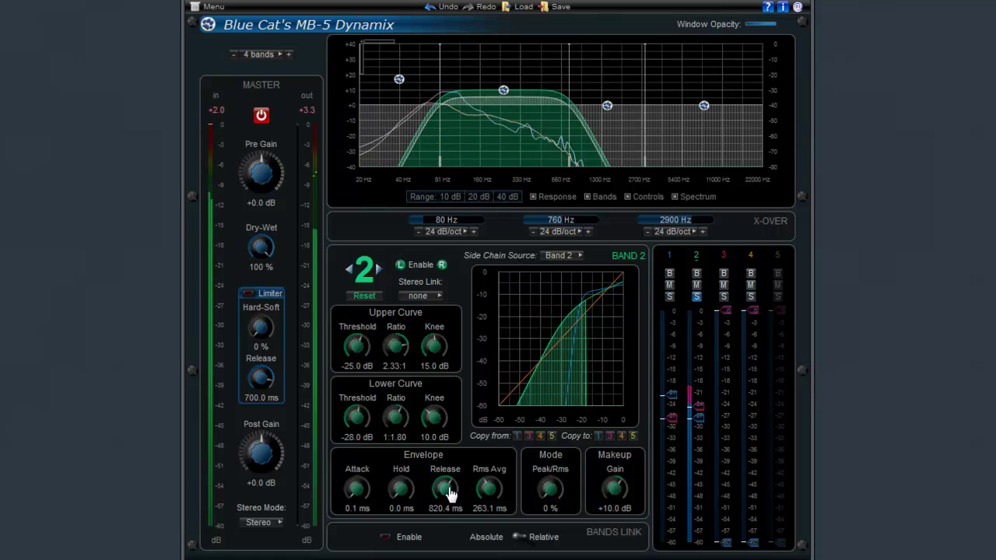
{"action": "left_click_drag", "start_coordinate": [447, 493], "coordinate": [455, 534]}
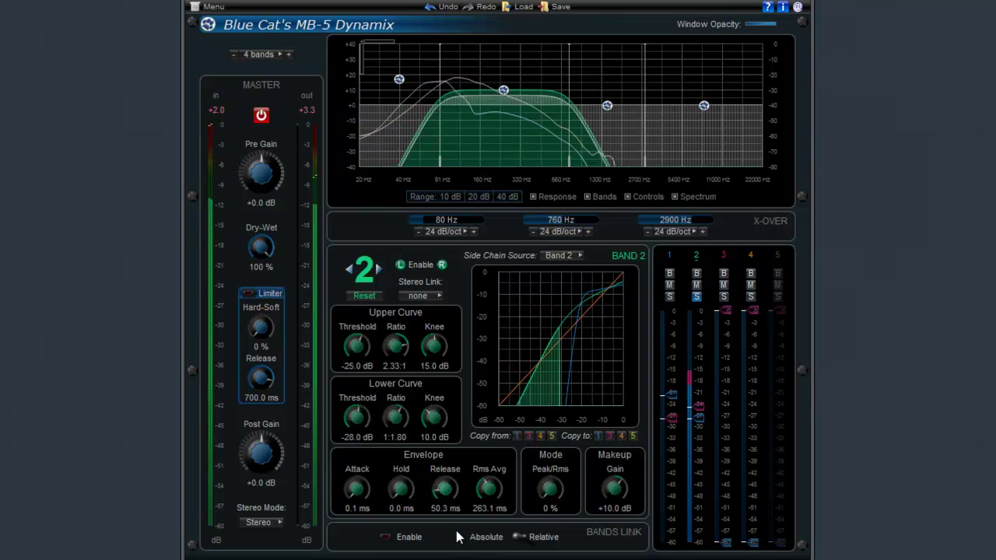
{"action": "left_click_drag", "start_coordinate": [461, 485], "coordinate": [451, 491]}
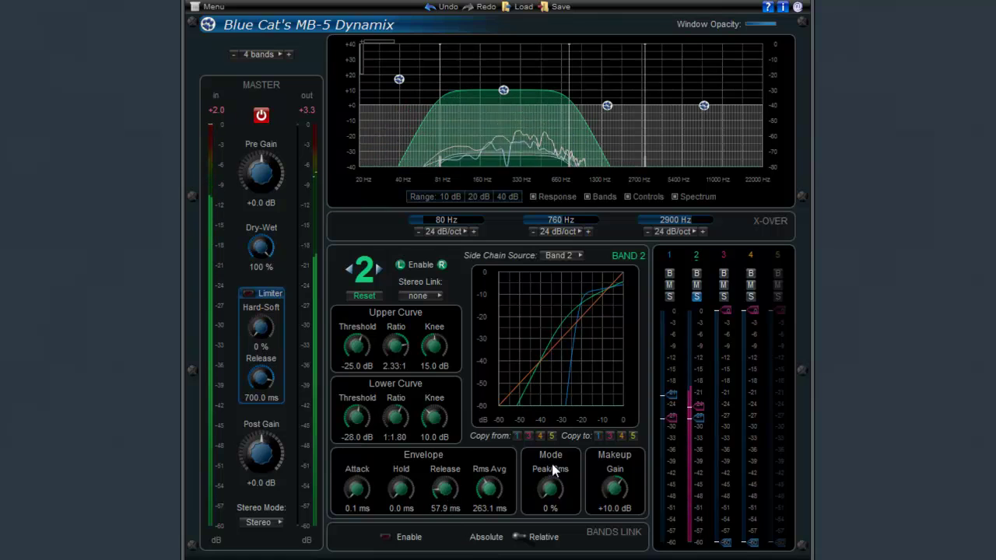
Solo band 3 instead of band 2 and set its upper curve to a -16 dB threshold and 1.97:1 ratio.
{"action": "left_click", "coordinate": [724, 296]}
{"action": "left_click", "coordinate": [696, 296]}
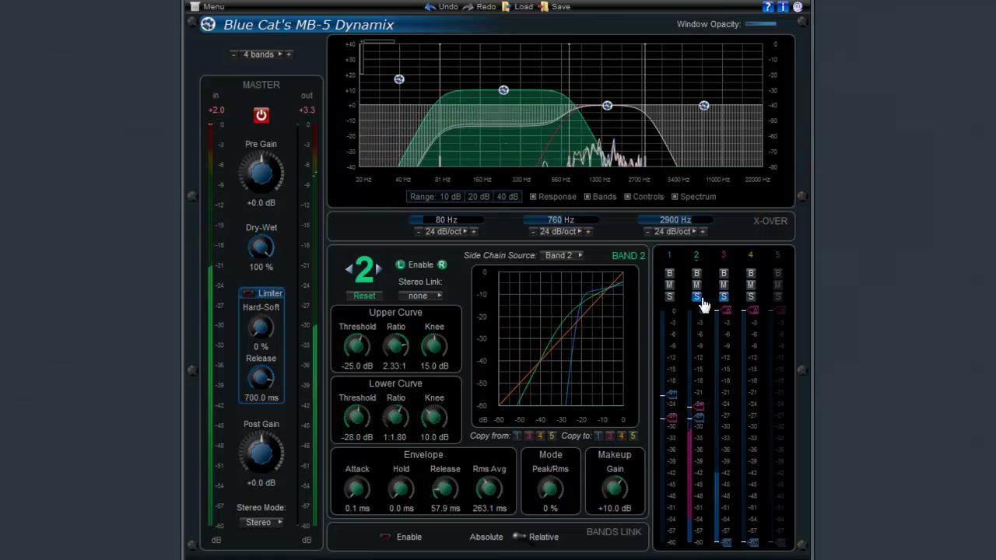
{"action": "left_click", "coordinate": [379, 267]}
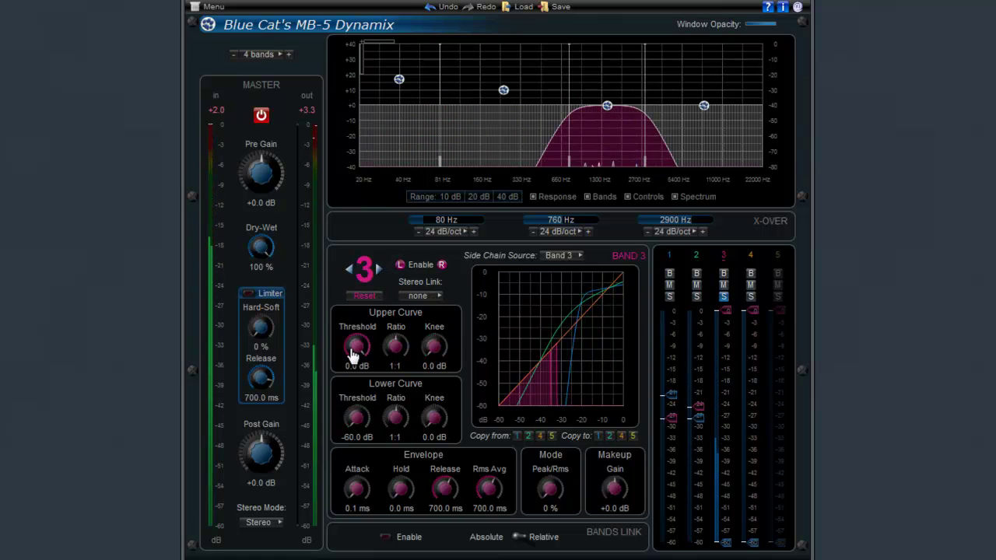
{"action": "left_click_drag", "start_coordinate": [351, 354], "coordinate": [417, 326]}
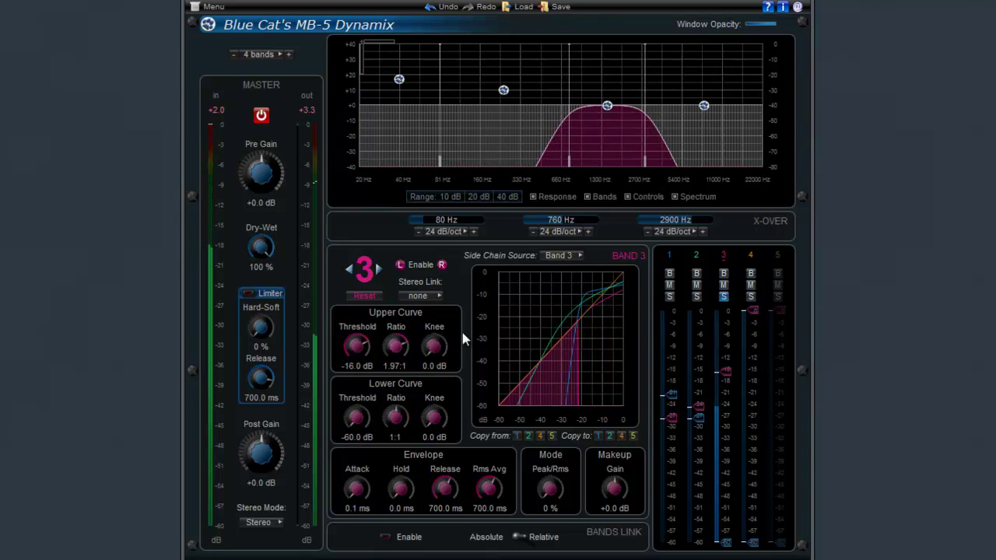
Give band 3 a makeup gain of +7 dB and solo bands 1 and 2 along with it.
{"action": "left_click_drag", "start_coordinate": [620, 493], "coordinate": [621, 475]}
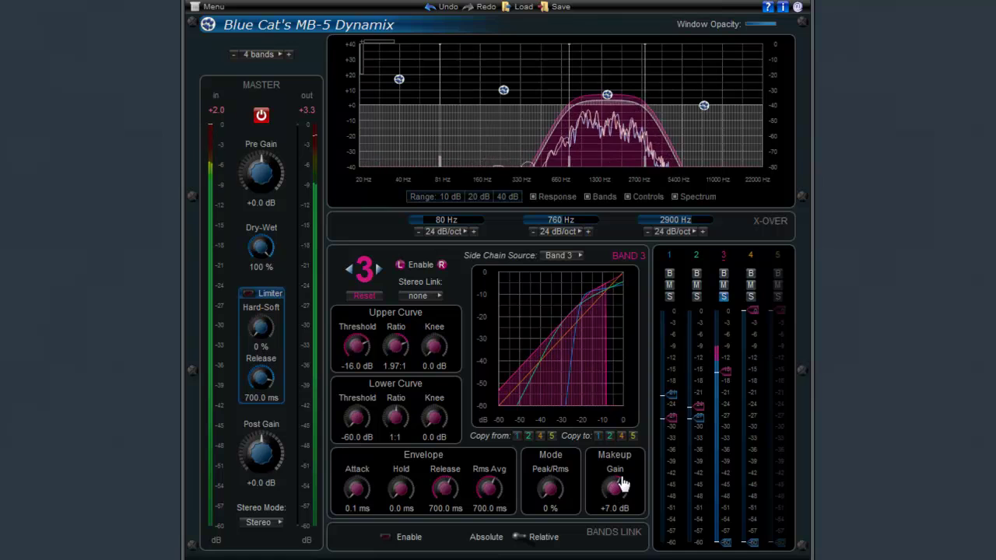
{"action": "left_click", "coordinate": [696, 297]}
{"action": "left_click", "coordinate": [668, 297]}
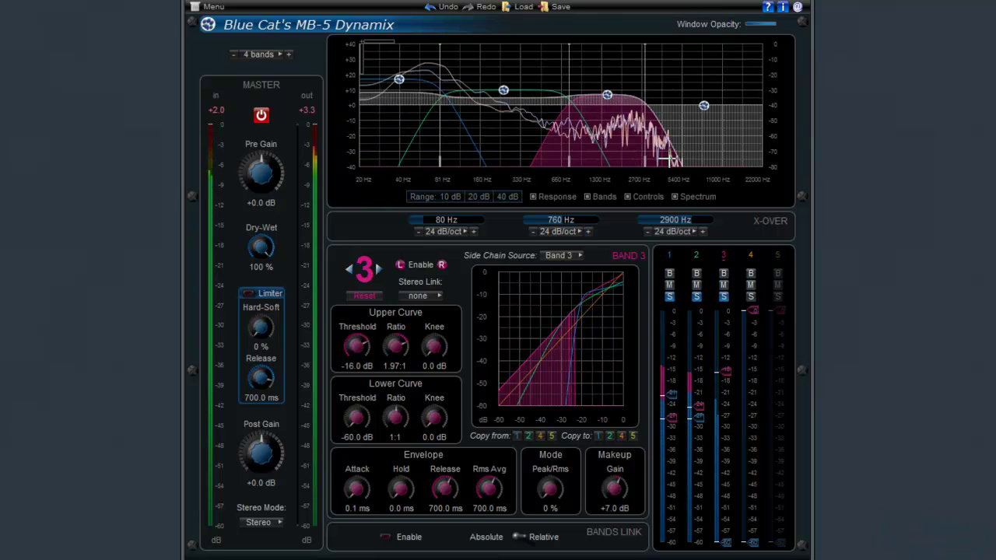
Solo band 4 and take bands 1, 2 and 3 out of solo.
{"action": "left_click", "coordinate": [749, 297]}
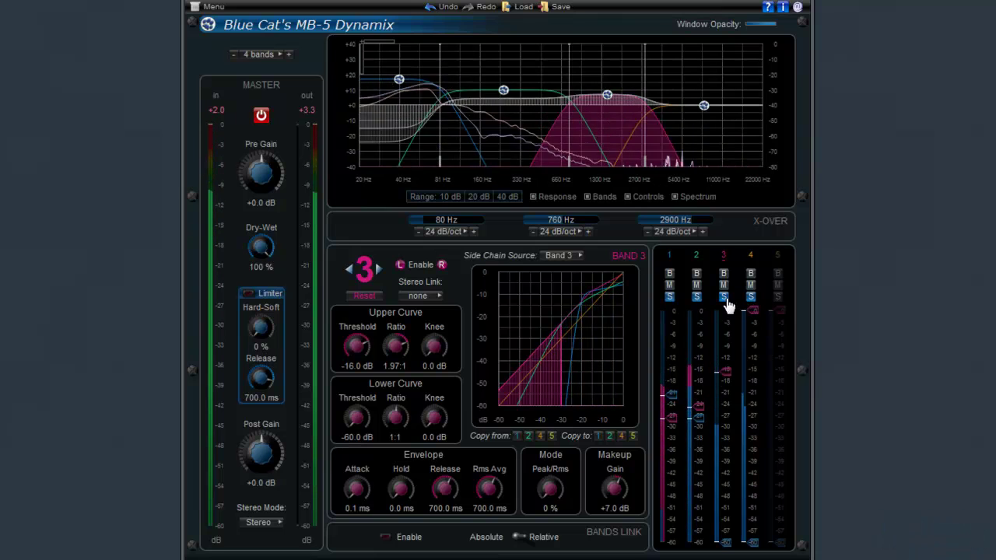
{"action": "left_click", "coordinate": [723, 298]}
{"action": "left_click", "coordinate": [696, 297]}
{"action": "left_click", "coordinate": [669, 297]}
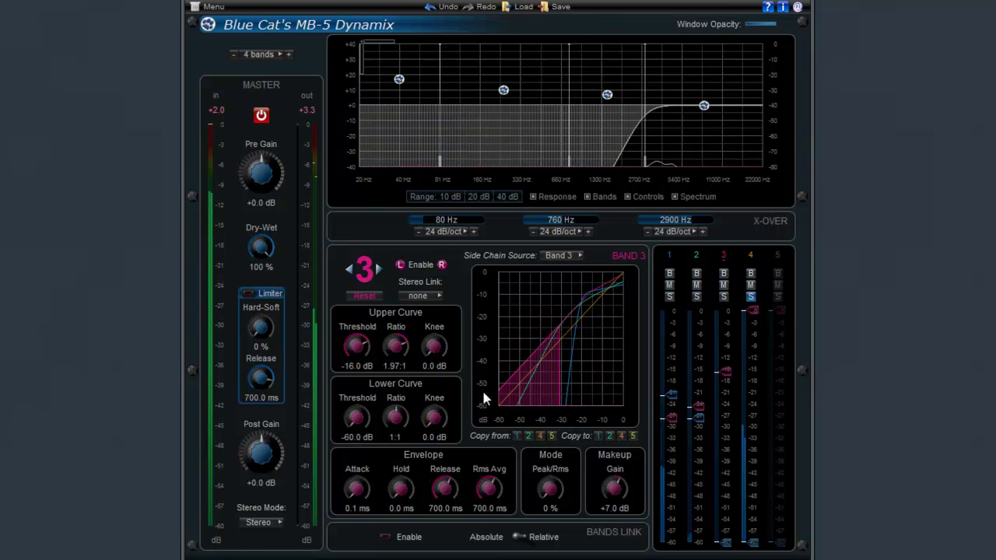
Give band 4 a makeup gain of +4 dB and solo bands 1, 2 and 3 along with it.
{"action": "left_click", "coordinate": [379, 268]}
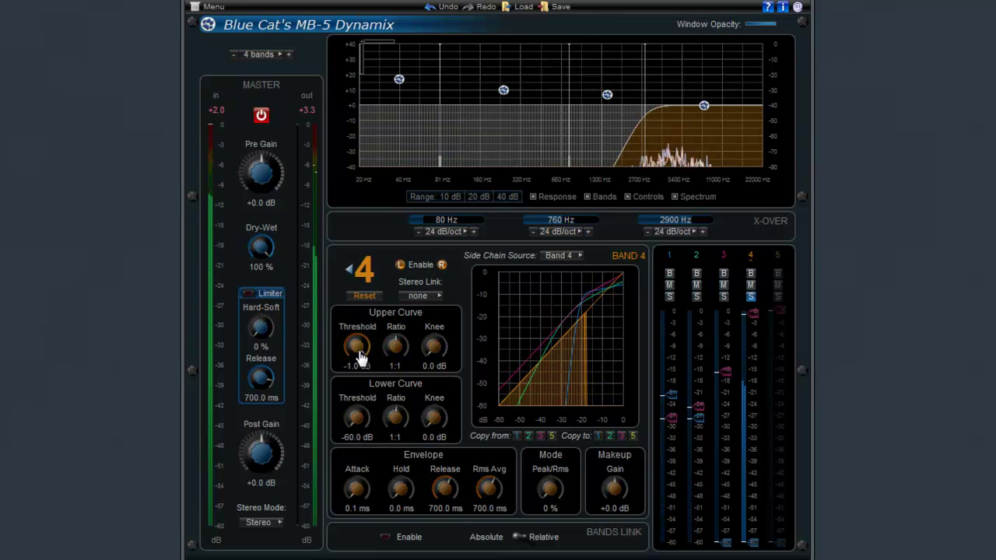
{"action": "scroll", "coordinate": [626, 496], "scroll_direction": "up", "scroll_amount": 5}
{"action": "scroll", "coordinate": [612, 487], "scroll_direction": "down", "scroll_amount": 1}
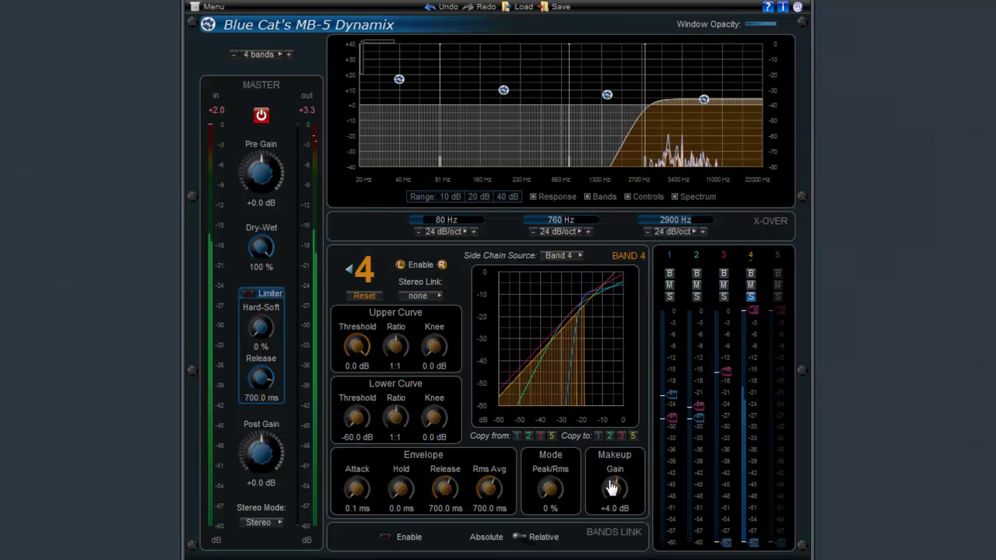
{"action": "left_click", "coordinate": [724, 296]}
{"action": "left_click", "coordinate": [696, 297]}
{"action": "left_click", "coordinate": [668, 296]}
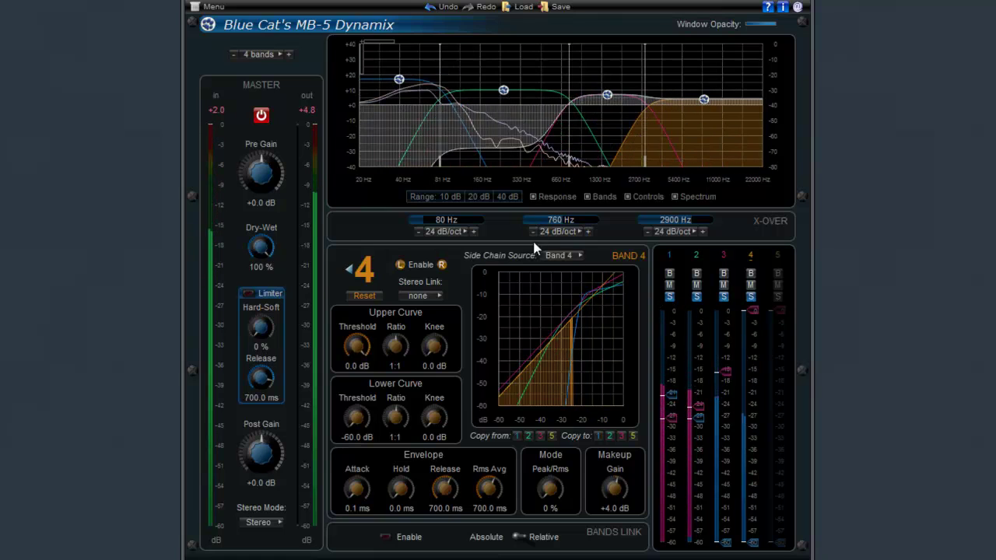
Enable the master limiter with Hard-Soft at 16 % and set both the master pre gain and post gain to +6 dB.
{"action": "left_click", "coordinate": [248, 294]}
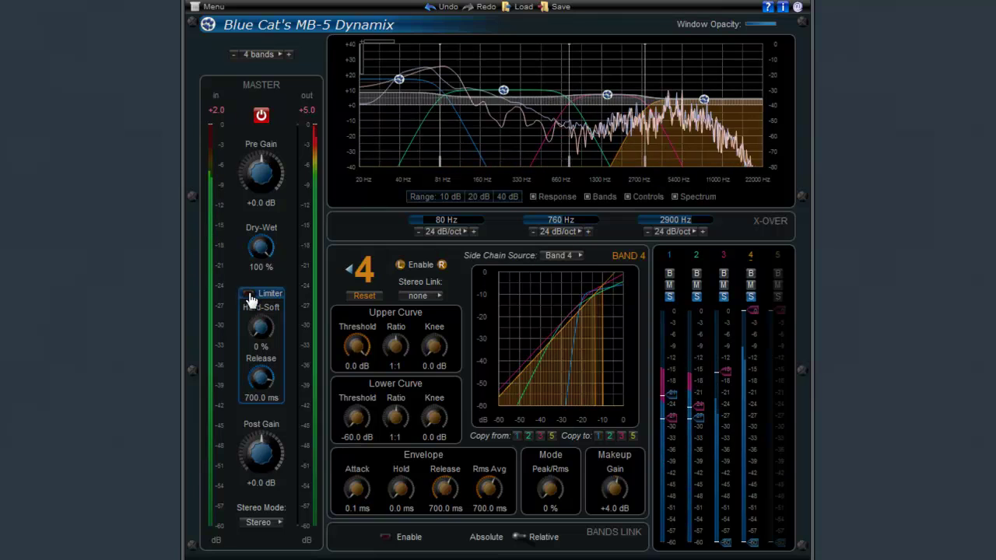
{"action": "left_click_drag", "start_coordinate": [265, 336], "coordinate": [265, 325]}
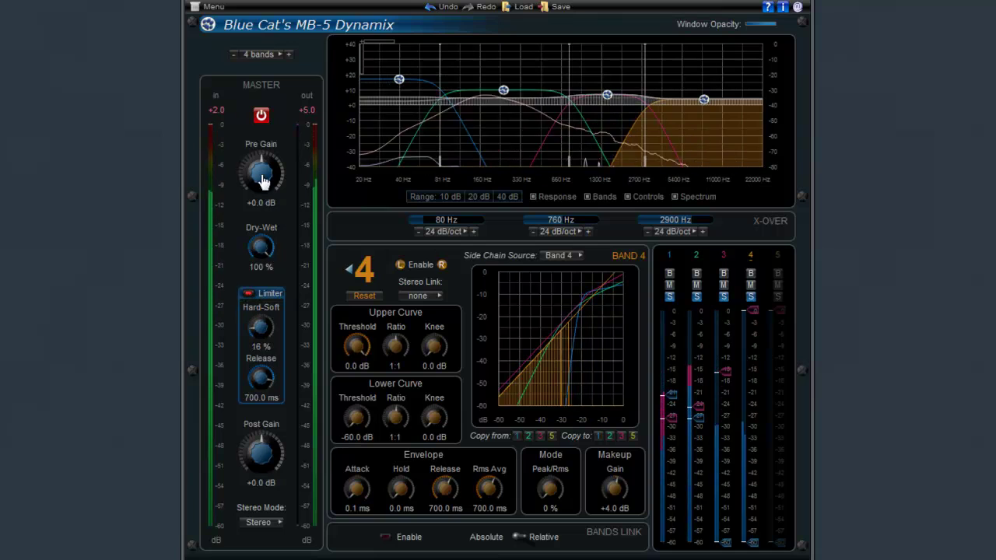
{"action": "left_click_drag", "start_coordinate": [262, 180], "coordinate": [264, 173]}
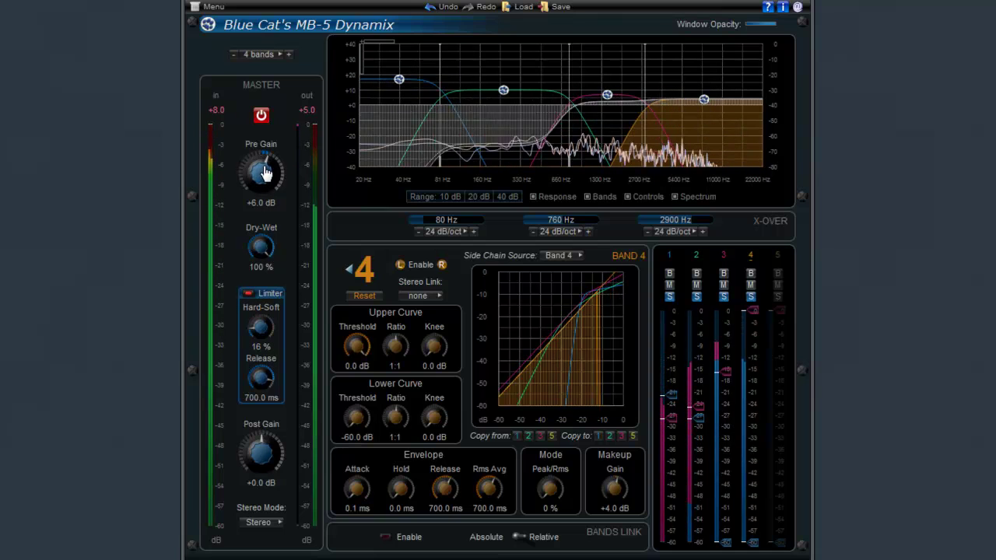
{"action": "left_click_drag", "start_coordinate": [266, 465], "coordinate": [275, 451]}
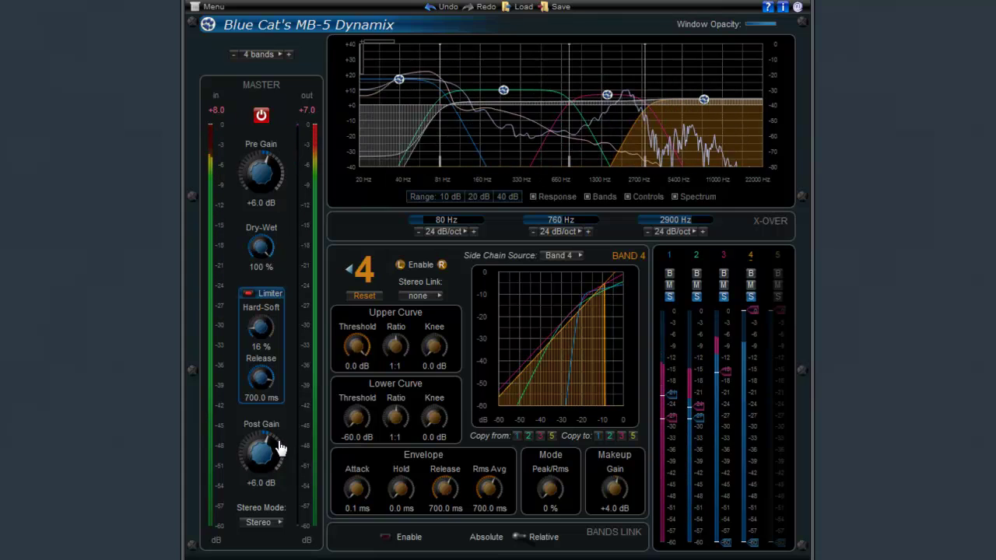
Take bands 4, 3 and 1 out of solo and audition band 2 on its own.
{"action": "left_click", "coordinate": [750, 296]}
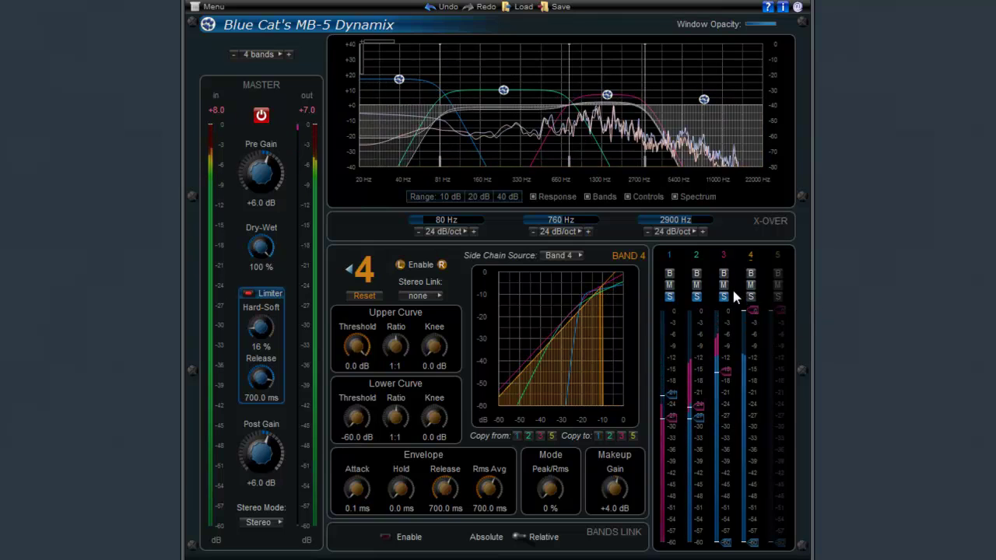
{"action": "left_click", "coordinate": [724, 296]}
{"action": "left_click", "coordinate": [724, 296]}
{"action": "left_click", "coordinate": [670, 296]}
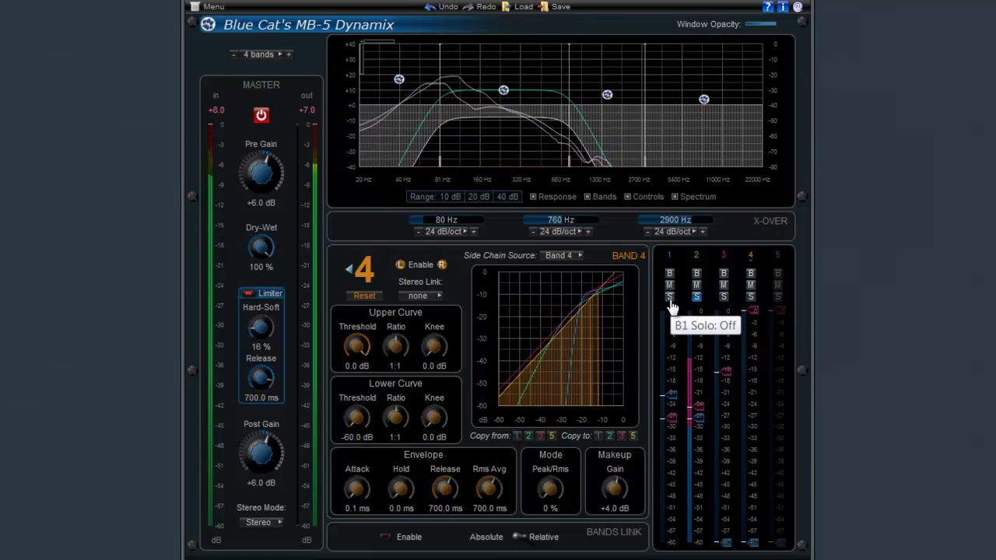
{"action": "left_click", "coordinate": [700, 296]}
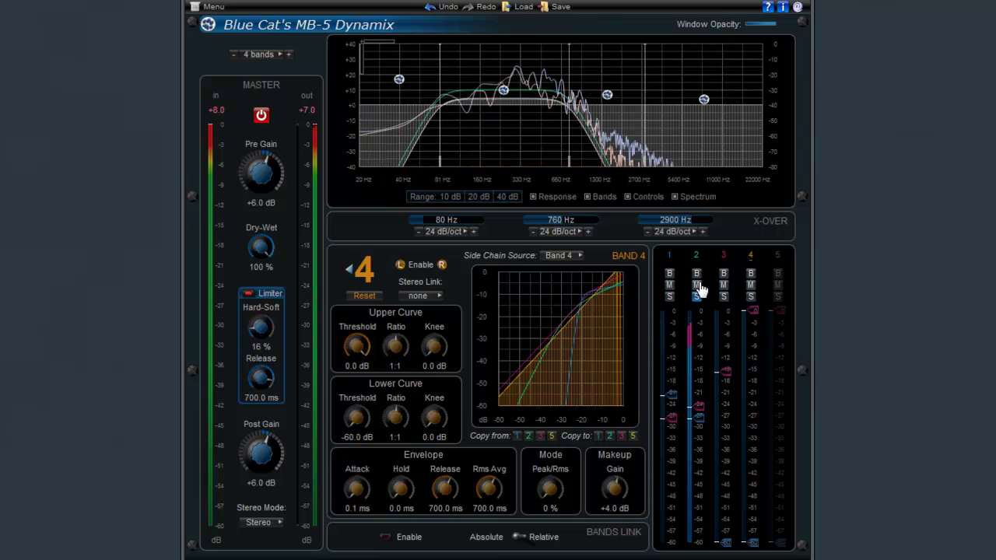
{"action": "left_click", "coordinate": [697, 297]}
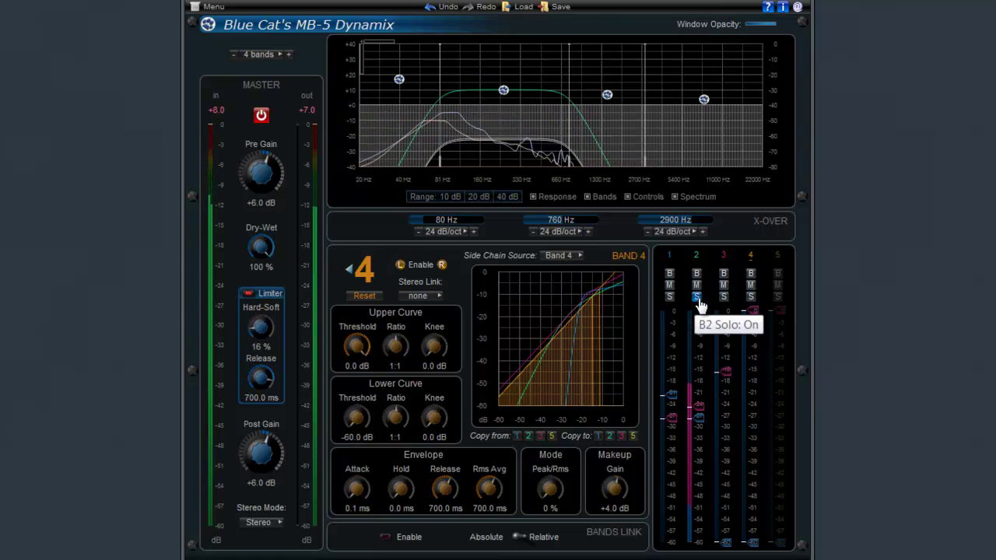
Audition band 3 on its own instead of band 2, leaving no band soloed at the end.
{"action": "left_click", "coordinate": [696, 296]}
{"action": "left_click", "coordinate": [723, 296]}
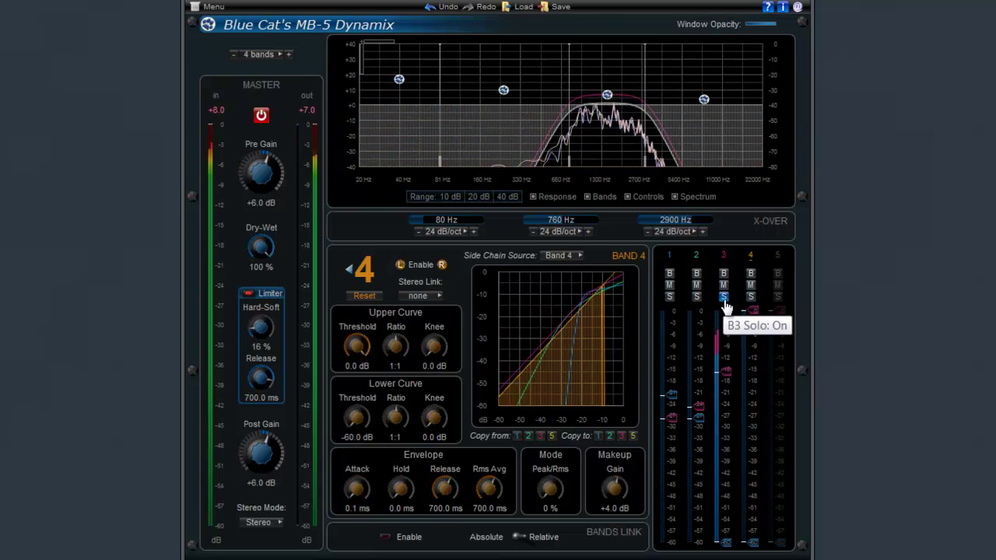
{"action": "left_click", "coordinate": [724, 298]}
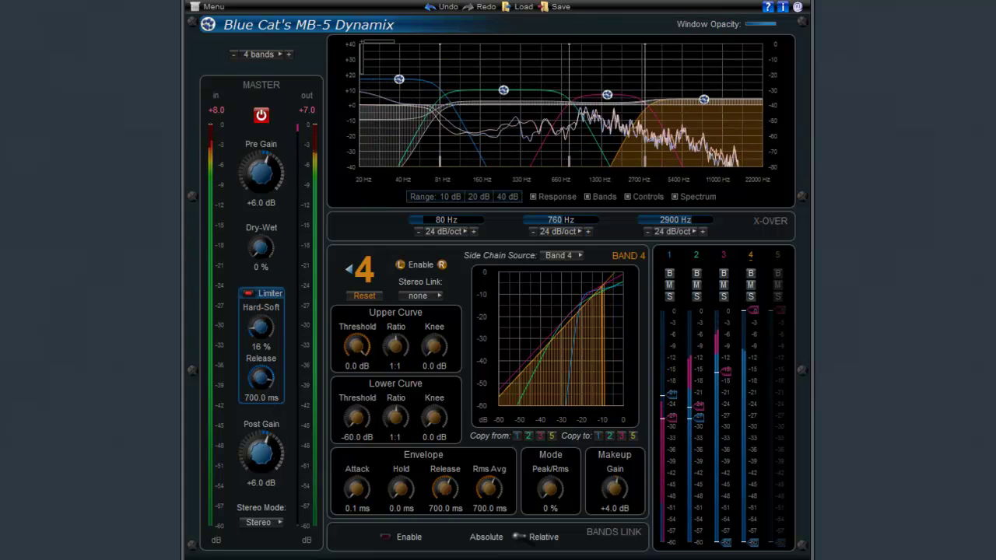
Set the master dry-wet mix to 100 % and reset the master pre gain to 0 dB.
{"action": "left_click_drag", "start_coordinate": [257, 235], "coordinate": [256, 180]}
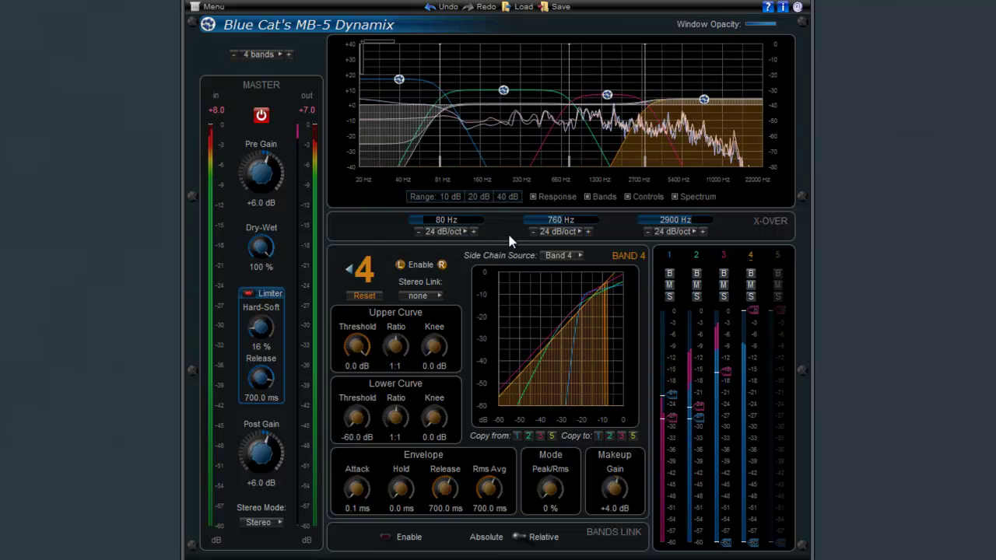
{"action": "double_click", "coordinate": [266, 185]}
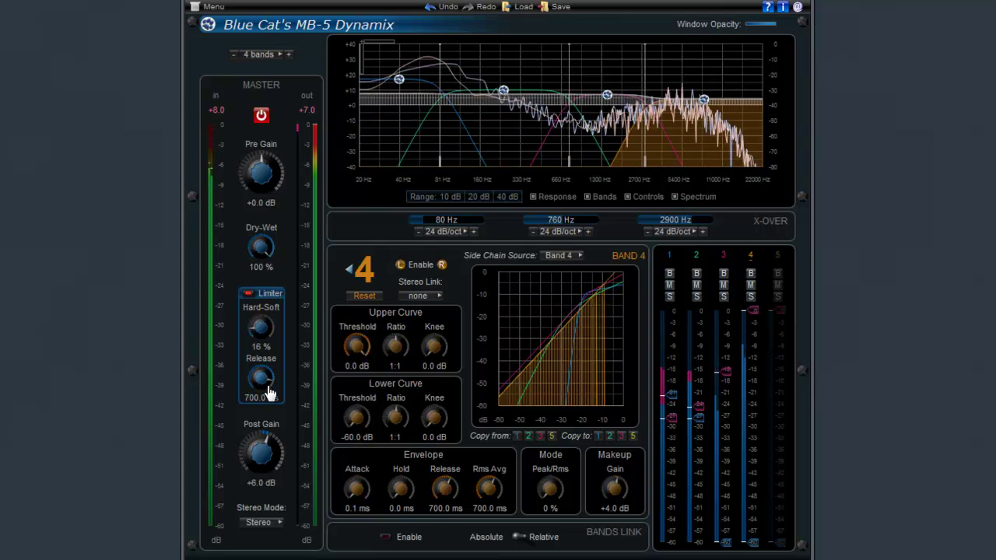